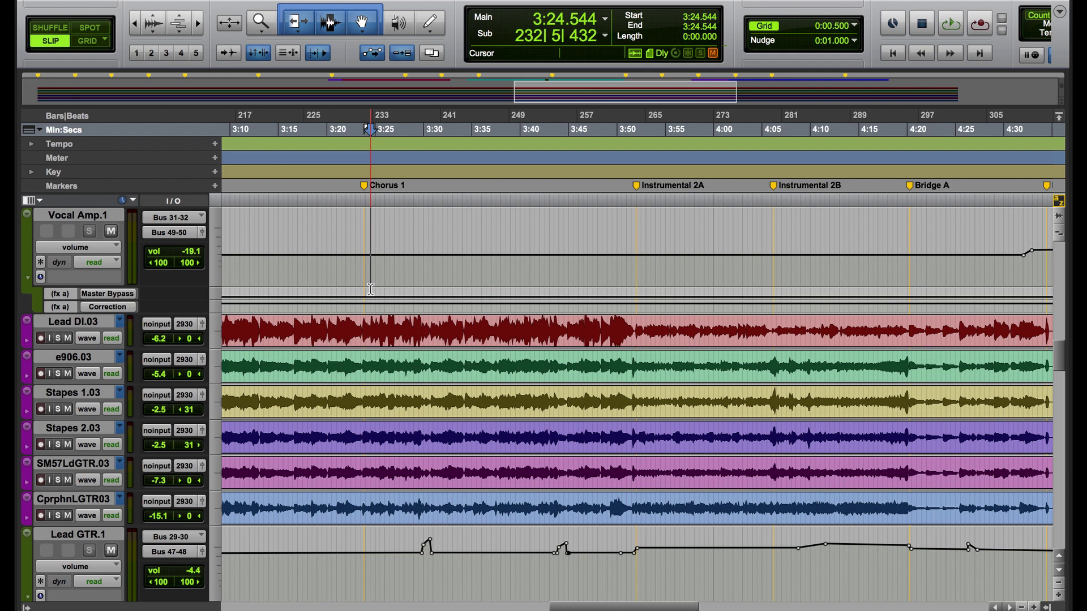
# Select the Chorus 1 section up to Instrumental 2A across the six lead guitar tracks and separate it into its own clips
pyautogui.click(365, 246)
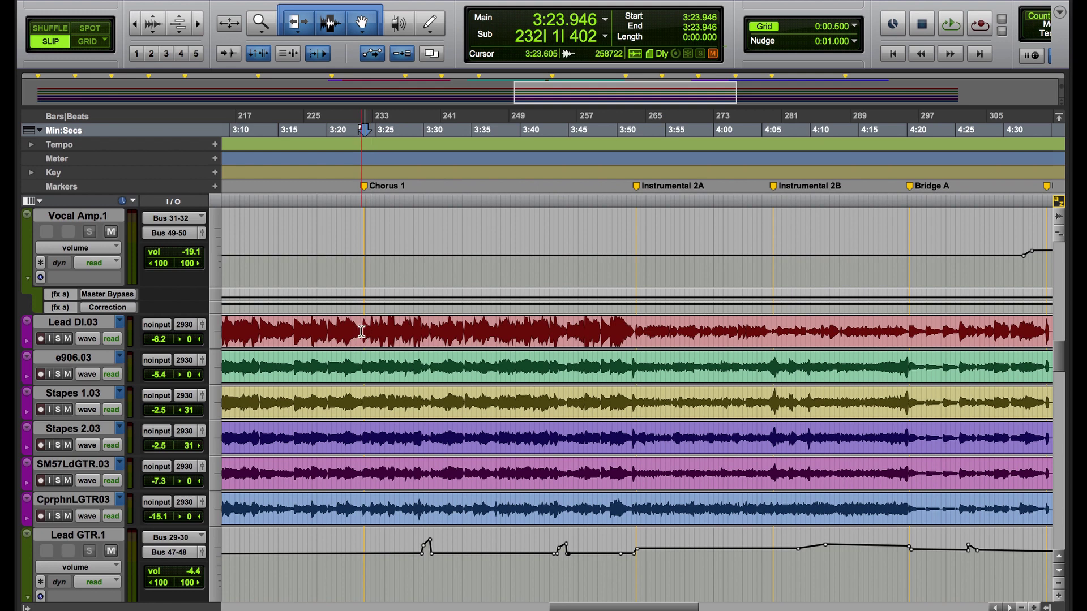
pyautogui.moveTo(362, 337); pyautogui.dragTo(639, 362)
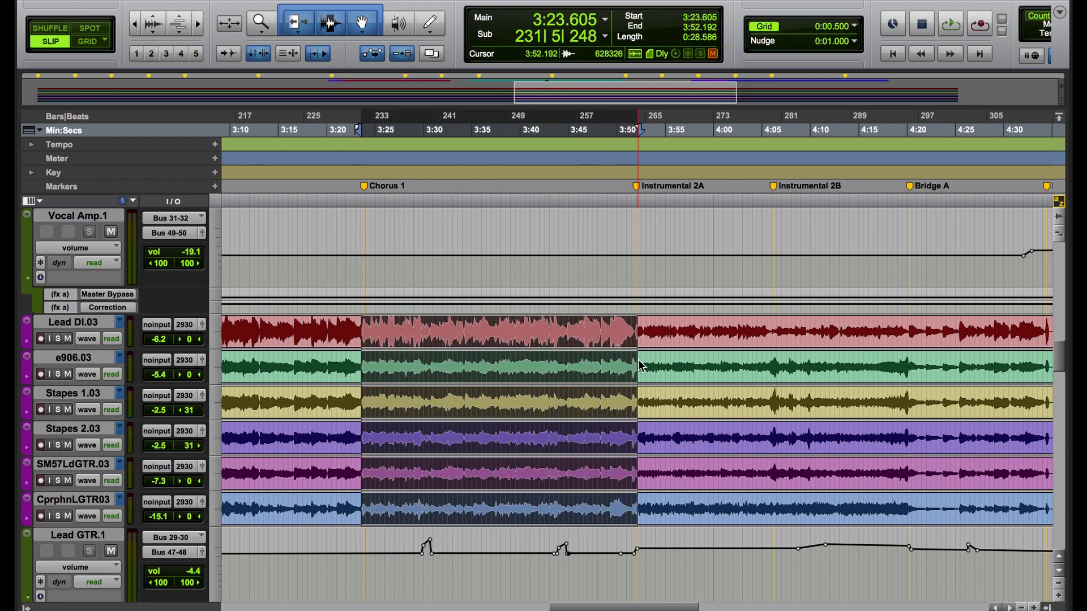
pyautogui.press('super+e')
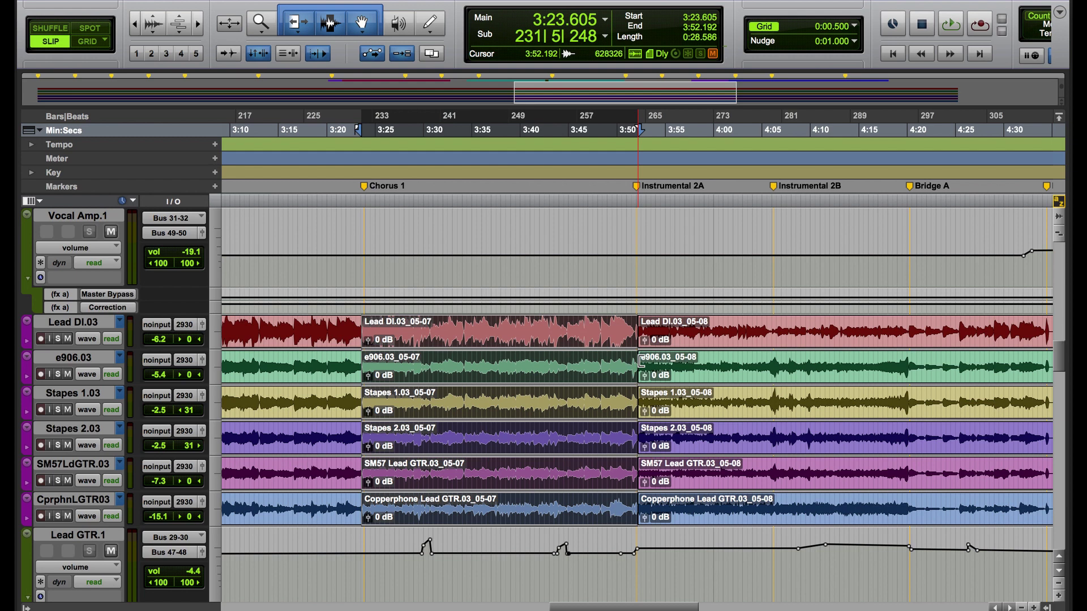
# Try to lower the Chorus 1 clips with the clip gain fader and reset their gain to 0 dB
pyautogui.click(369, 449)
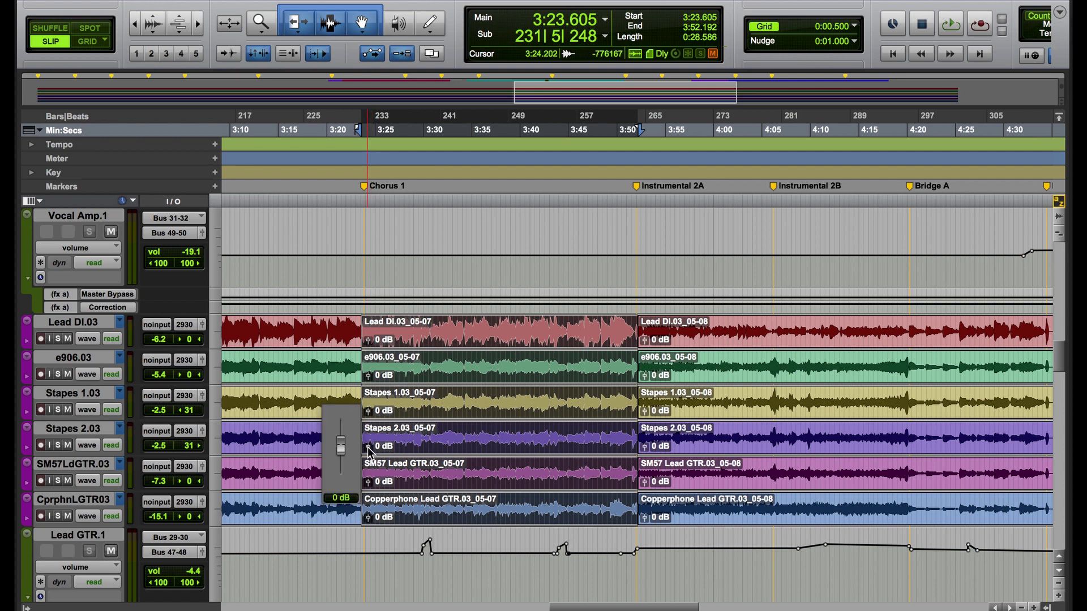
pyautogui.moveTo(369, 451)
pyautogui.mouseDown()
pyautogui.moveTo(369, 439)
pyautogui.moveTo(370, 469)
pyautogui.mouseUp()
pyautogui.keyDown('alt'); pyautogui.click(368, 446); pyautogui.keyUp('alt')
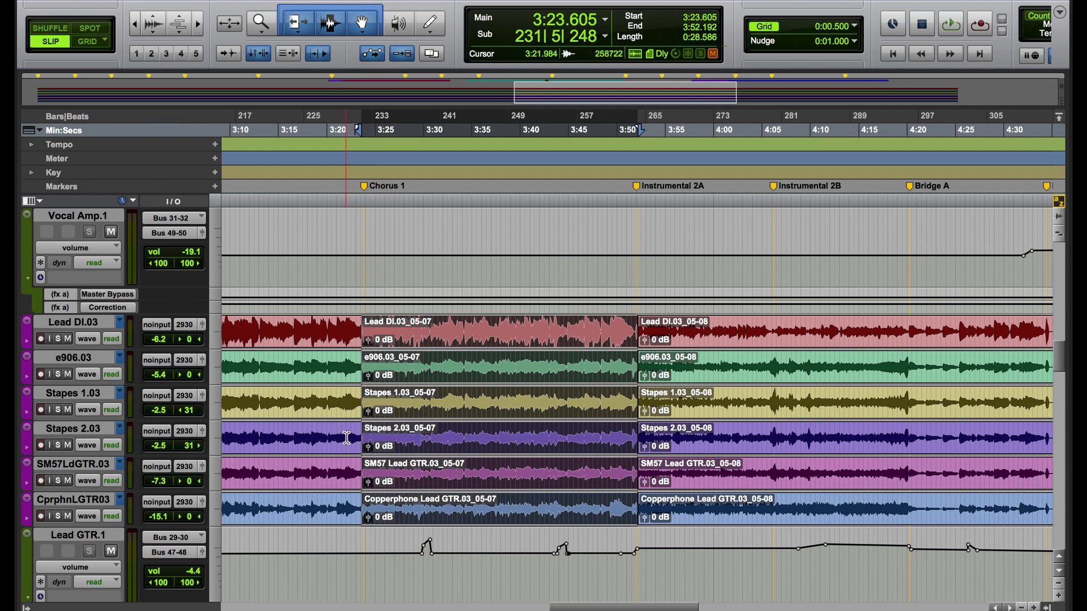
# Examine the lead guitar clips across the song and the Lead GTR.1 volume automation around the start of Chorus 1
pyautogui.click(347, 438)
pyautogui.hotkey('ctrl', '[')
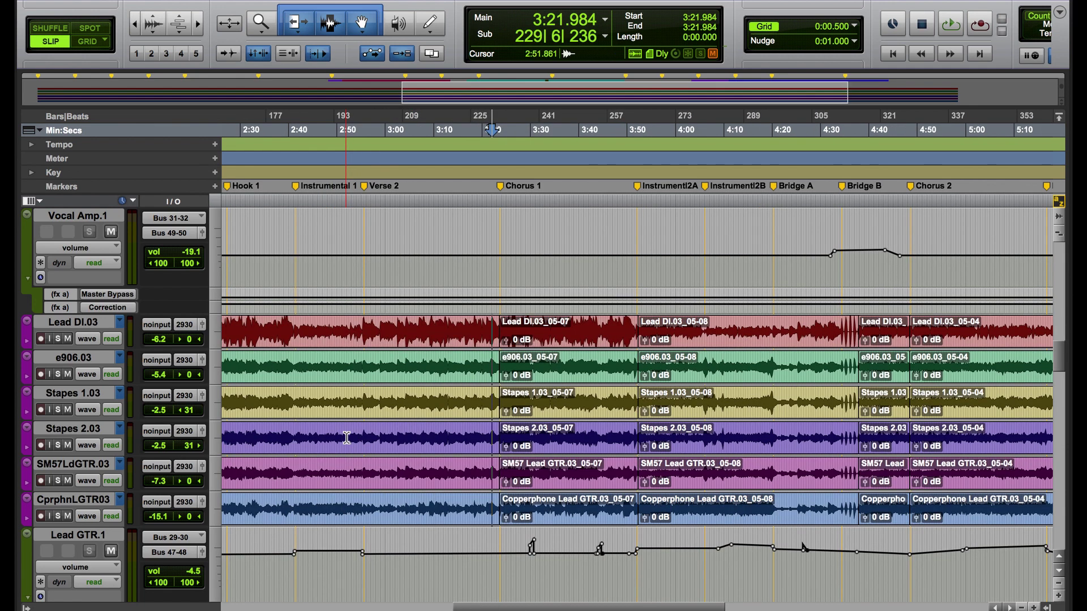
pyautogui.hotkey('ctrl', '[')
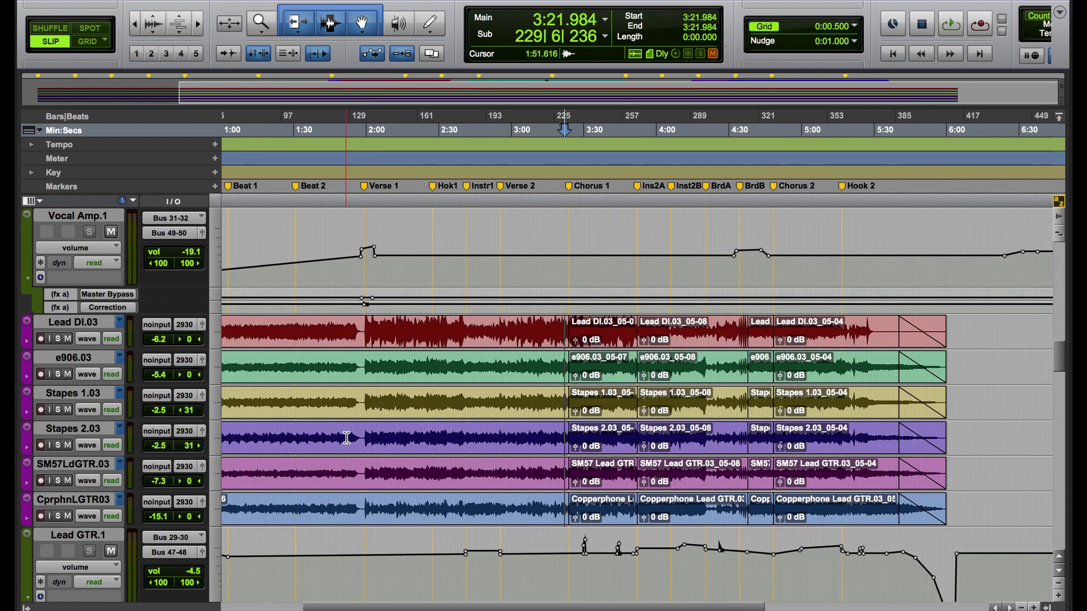
pyautogui.hotkey('ctrl', '[')
pyautogui.hotkey('ctrl', '[')
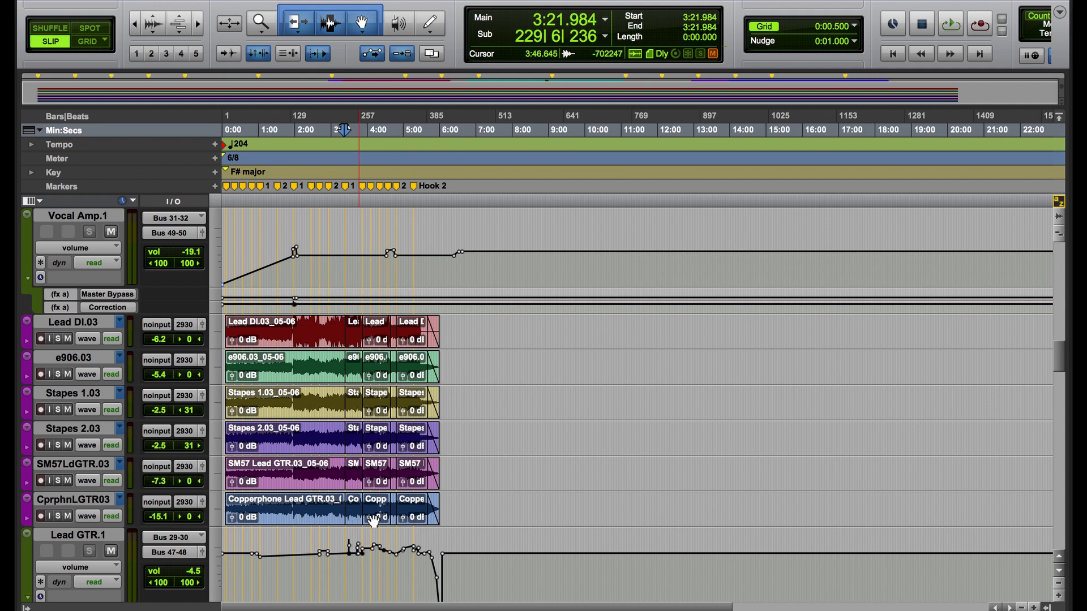
pyautogui.press('super+bracketright')
pyautogui.press('super+bracketright')
pyautogui.press('super+bracketright')
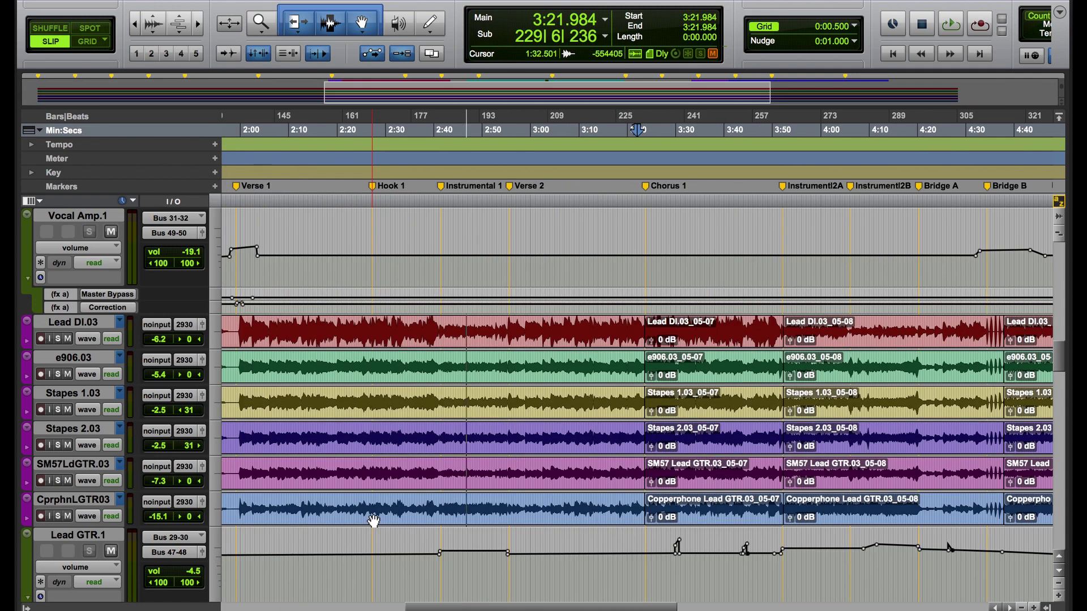
pyautogui.press('super+bracketright')
pyautogui.press('super+bracketright')
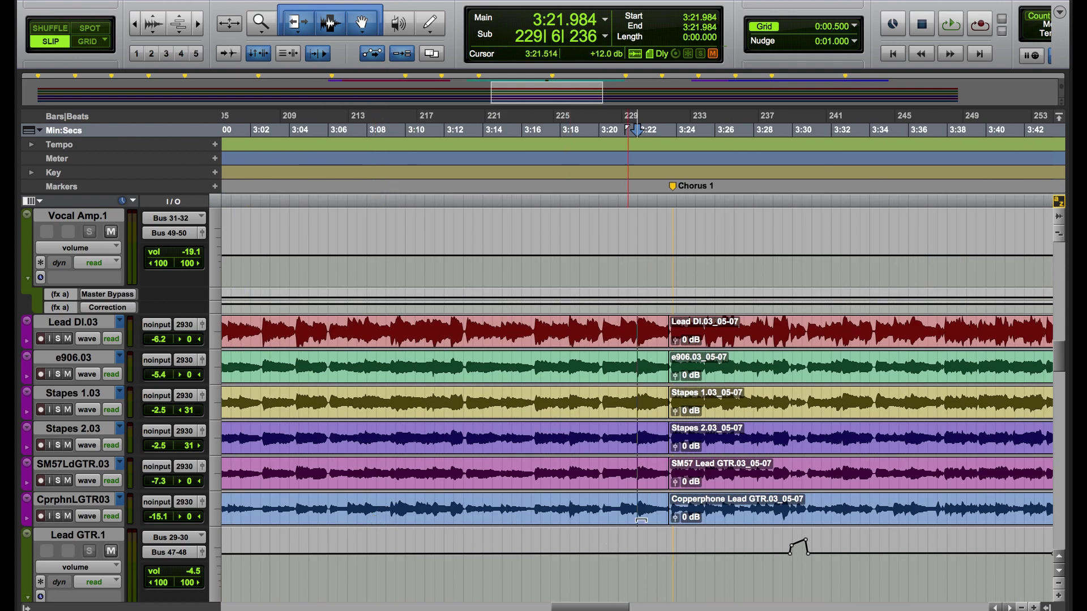
pyautogui.press('super+bracketleft')
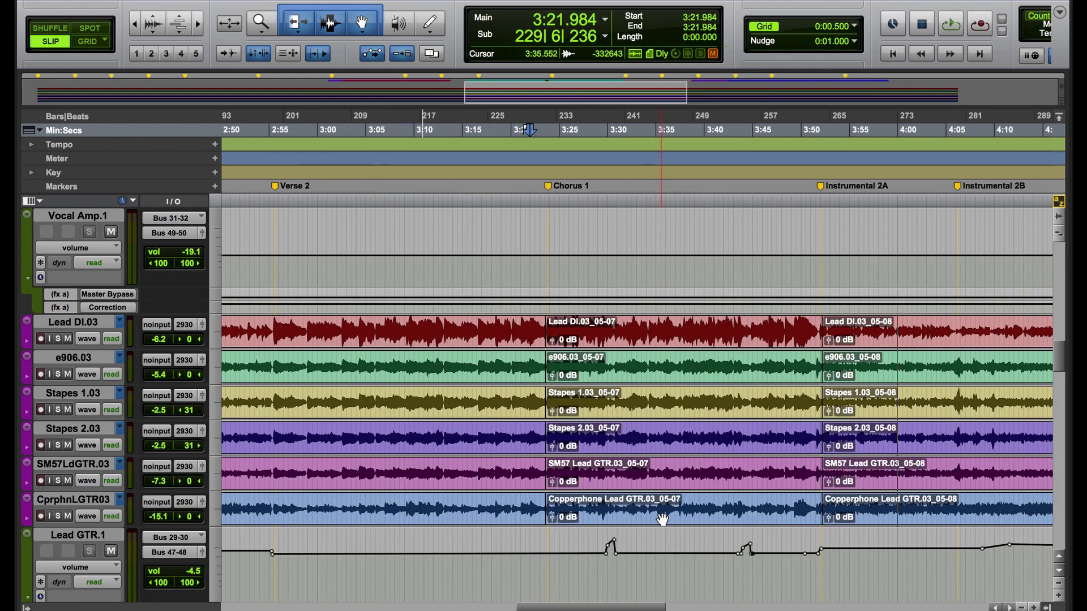
pyautogui.press('super+bracketleft')
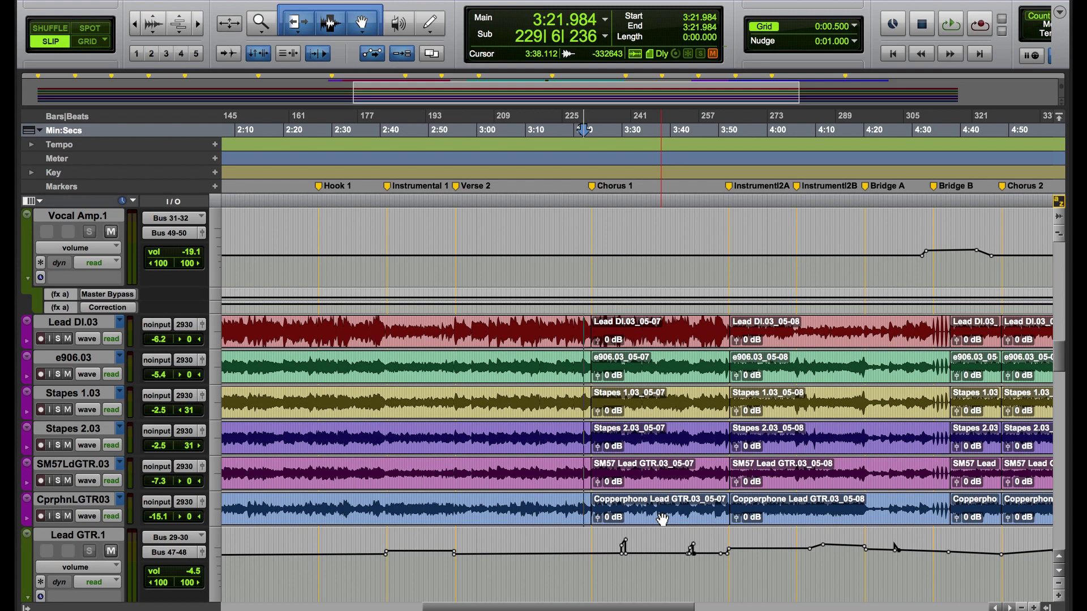
pyautogui.press('super+bracketright')
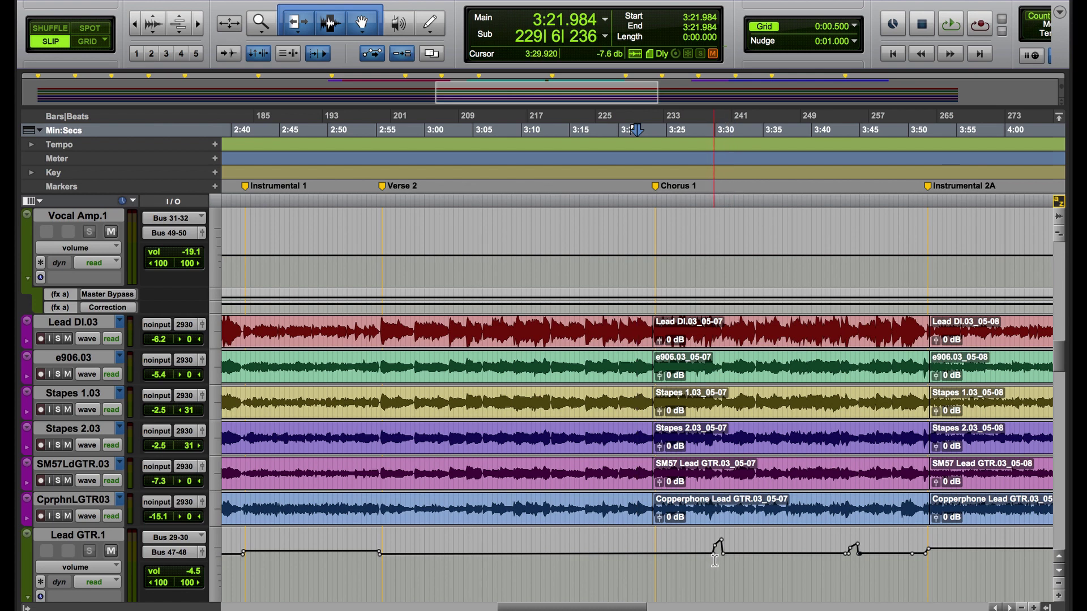
pyautogui.moveTo(650, 553)
pyautogui.mouseDown()
pyautogui.moveTo(661, 553)
pyautogui.moveTo(647, 555)
pyautogui.mouseUp()
pyautogui.click(647, 555)
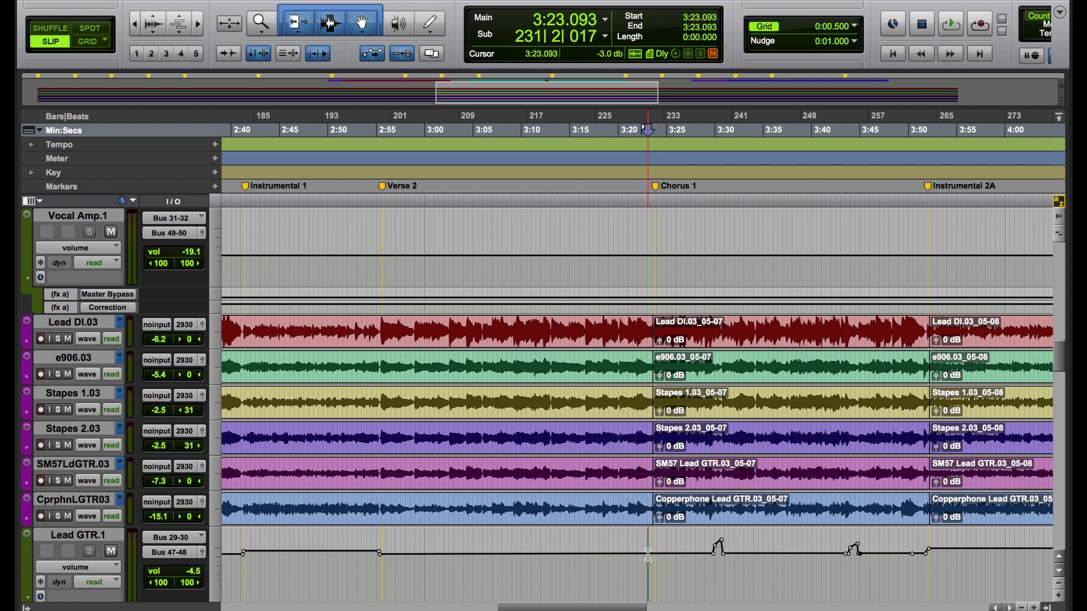
# Select the separated Chorus 1 clips on all lead guitar tracks and nudge their clip gain down to -9.5 dB
pyautogui.click(706, 519)
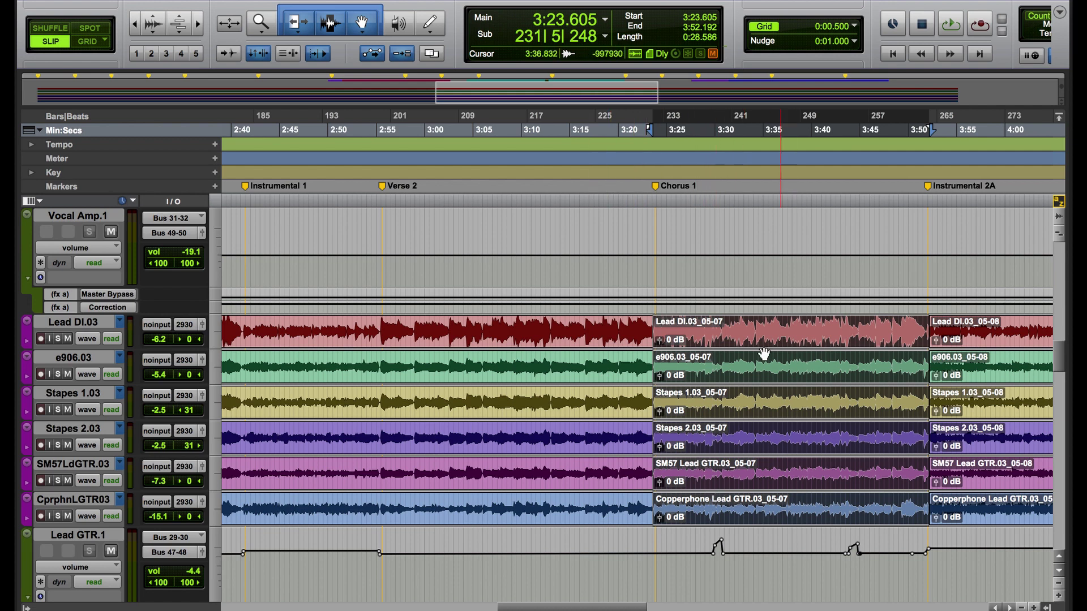
pyautogui.click(767, 266)
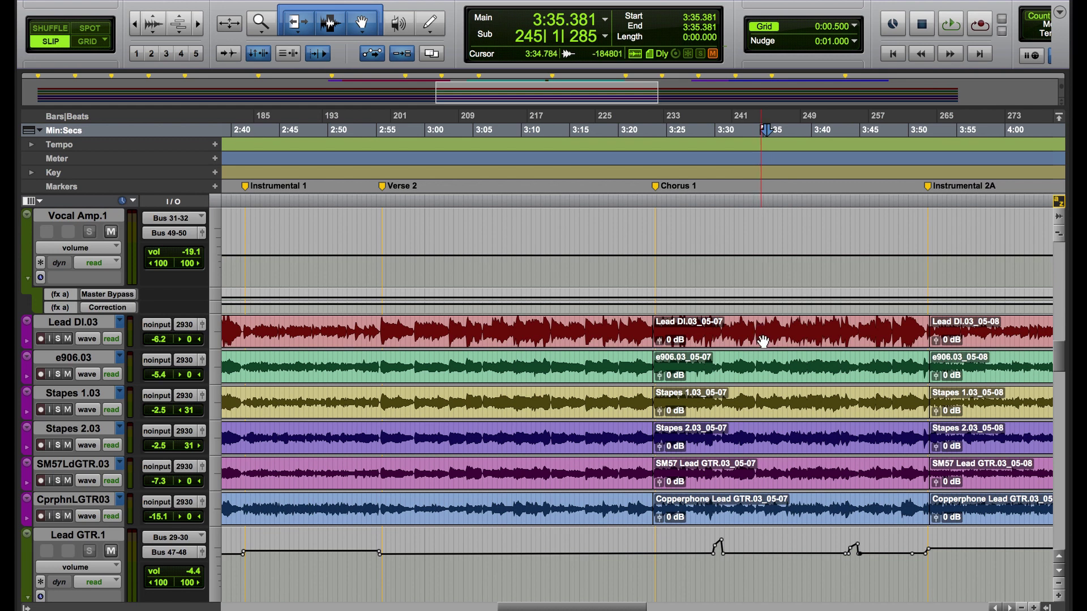
pyautogui.doubleClick(760, 334)
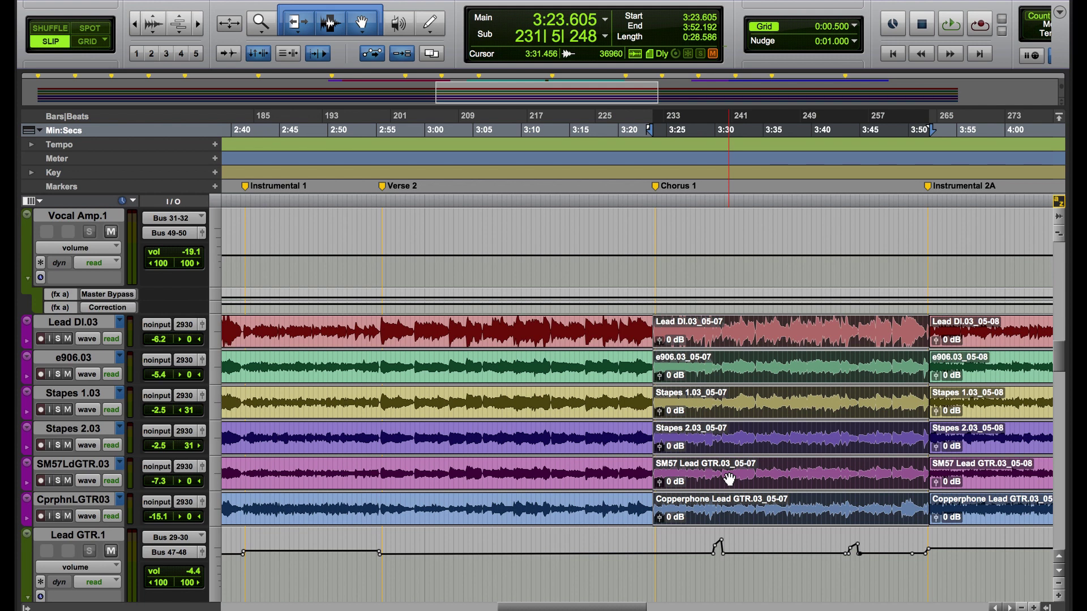
pyautogui.hotkey('ctrl', 'shift', 'Down')
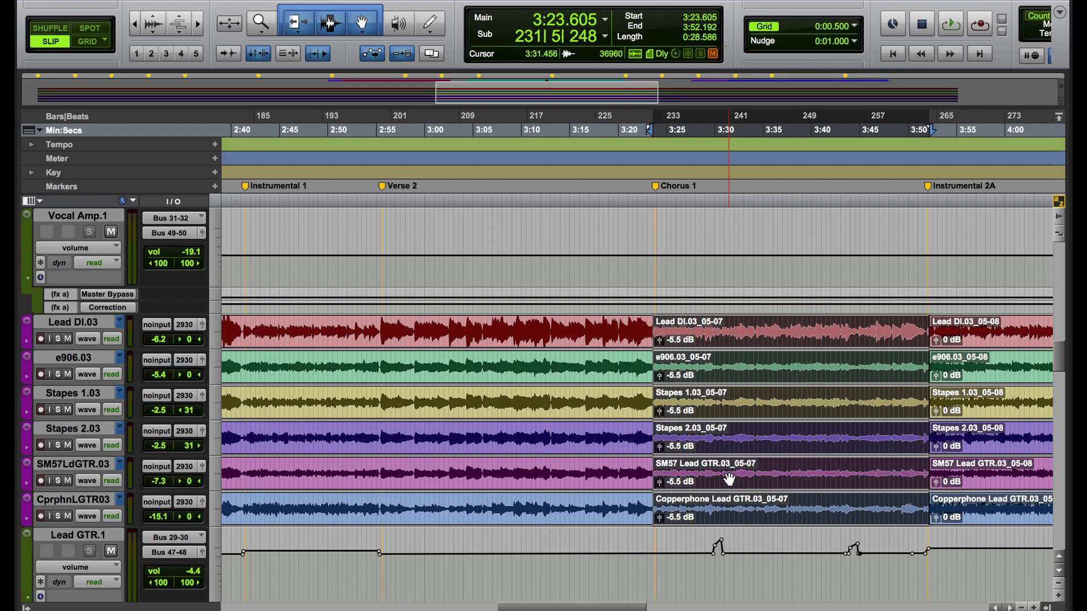
pyautogui.hotkey('ctrl', 'shift', 'Down')
pyautogui.hotkey('ctrl', 'shift', 'Down')
pyautogui.hotkey('ctrl', 'shift', 'Down')
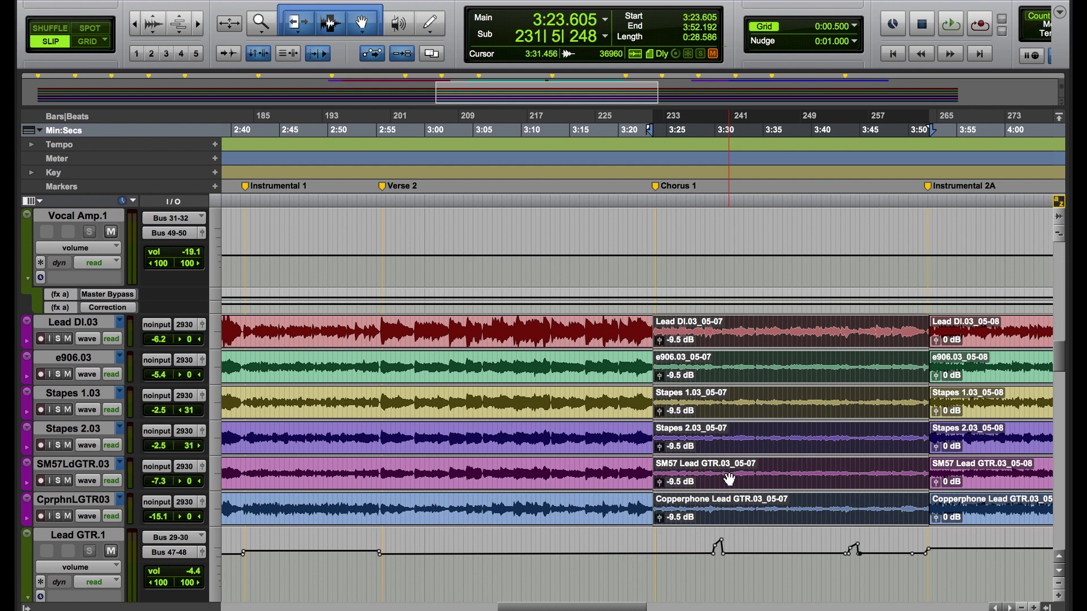
# Nudge the clip gain of the selected Chorus 1 guitar clips up to -4.0 dB
pyautogui.hotkey('ctrl', 'shift', 'Up')
pyautogui.hotkey('ctrl', 'shift', 'Up')
pyautogui.hotkey('ctrl', 'shift', 'Up')
pyautogui.hotkey('ctrl', 'shift', 'Up')
pyautogui.hotkey('ctrl', 'shift', 'Up')
pyautogui.hotkey('ctrl', 'shift', 'Up')
pyautogui.hotkey('ctrl', 'shift', 'Up')
pyautogui.hotkey('ctrl', 'shift', 'Up')
pyautogui.hotkey('ctrl', 'shift', 'Up')
pyautogui.hotkey('ctrl', 'shift', 'Up')
pyautogui.hotkey('ctrl', 'shift', 'Up')
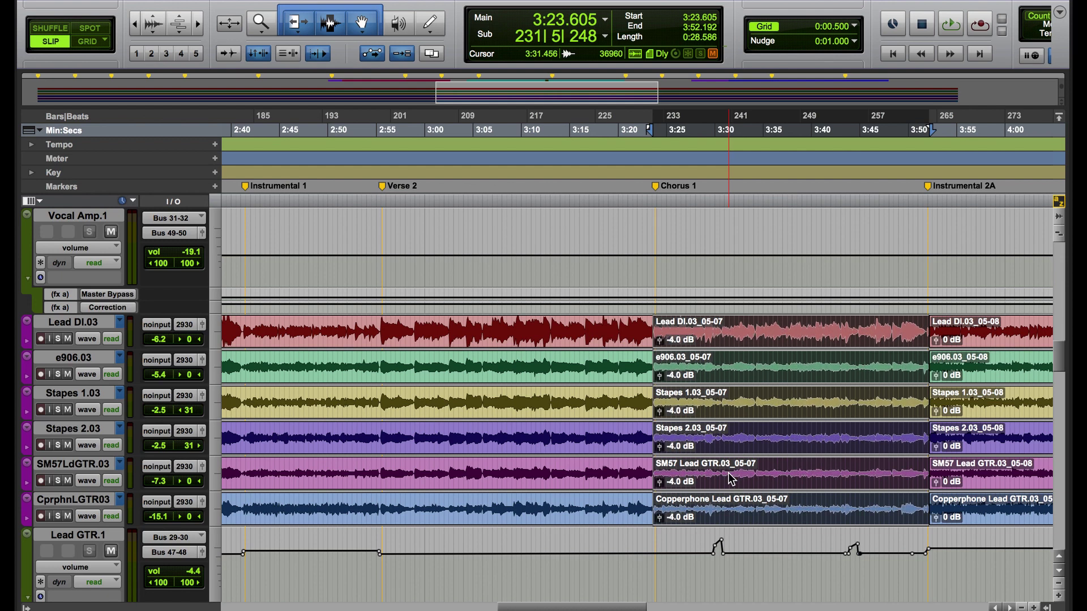
# Adjust the clip gain of the selected Chorus 1 guitar clips down and back up slightly, settling on -6.0 dB
pyautogui.hotkey('ctrl', 'shift', 'Down')
pyautogui.hotkey('ctrl', 'shift', 'Down')
pyautogui.hotkey('ctrl', 'shift', 'Down')
pyautogui.hotkey('ctrl', 'shift', 'Down')
pyautogui.hotkey('ctrl', 'shift', 'Down')
pyautogui.hotkey('ctrl', 'shift', 'Down')
pyautogui.hotkey('ctrl', 'shift', 'Down')
pyautogui.hotkey('ctrl', 'shift', 'Down')
pyautogui.hotkey('ctrl', 'shift', 'Down')
pyautogui.hotkey('ctrl', 'shift', 'Down')
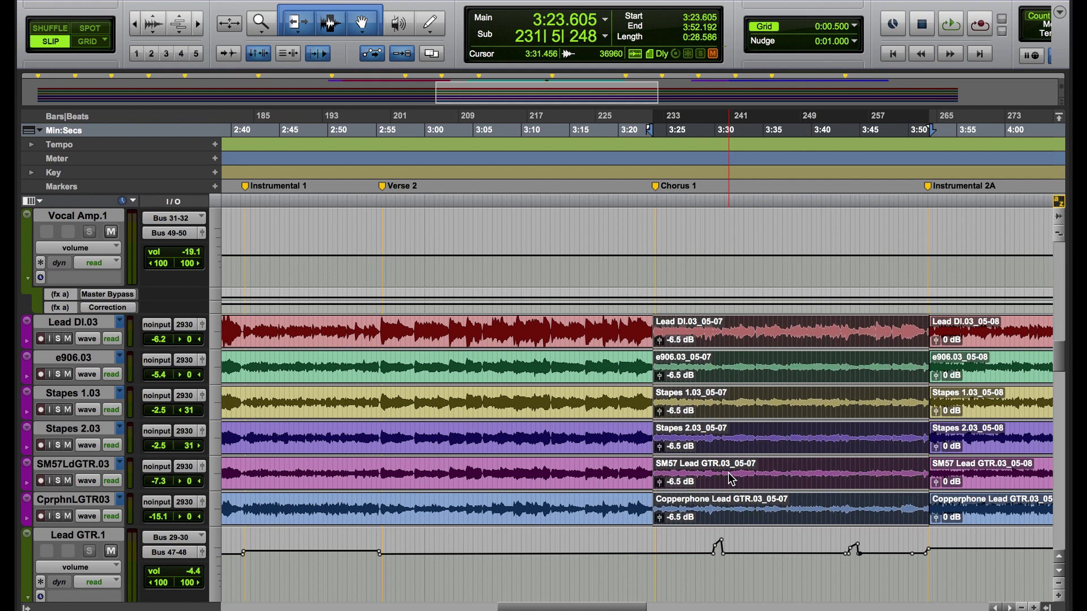
pyautogui.hotkey('ctrl', 'shift', 'Up')
pyautogui.hotkey('ctrl', 'shift', 'Up')
pyautogui.hotkey('ctrl', 'shift', 'Up')
pyautogui.hotkey('ctrl', 'shift', 'Up')
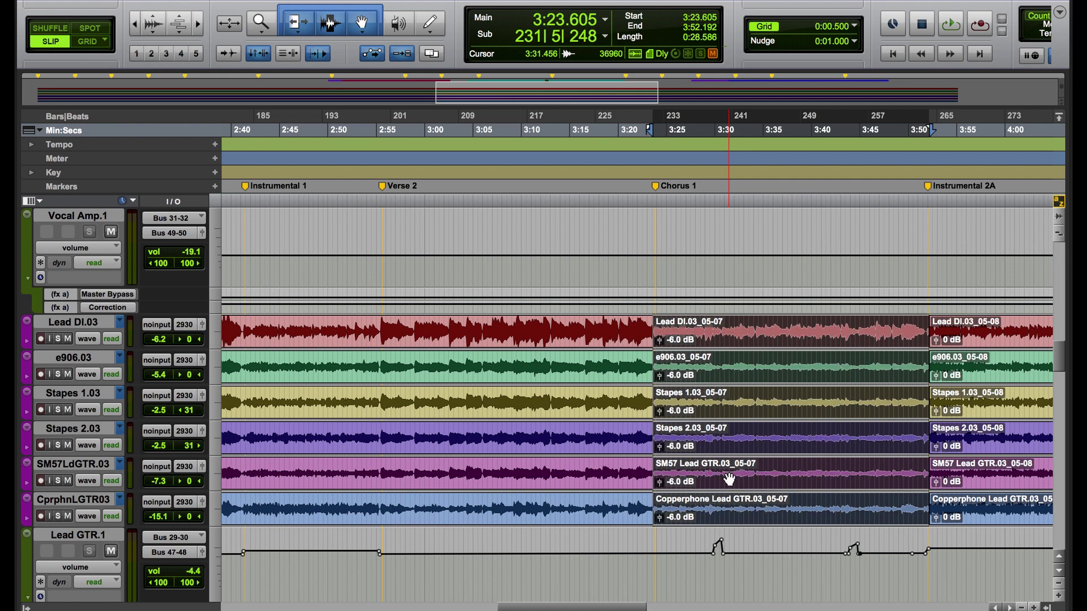